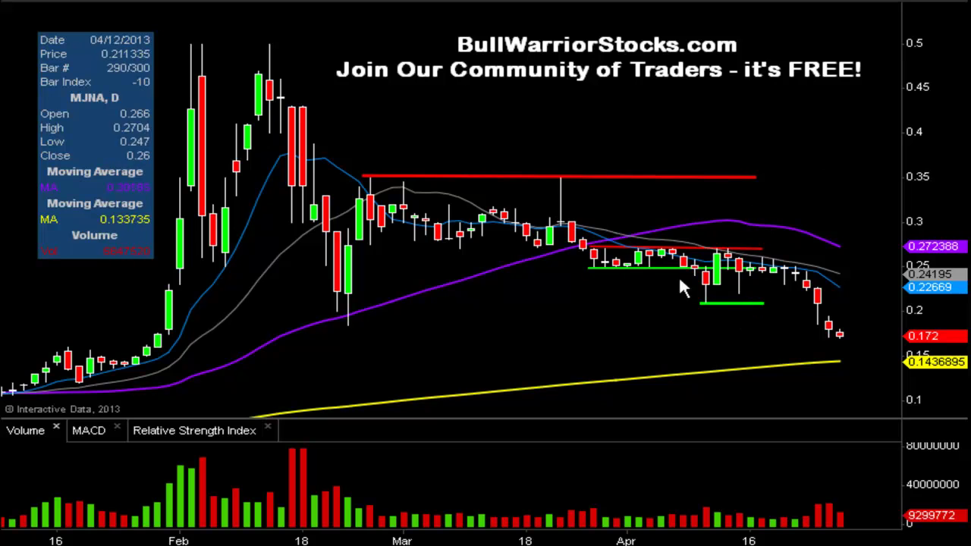
# - Delete the green line near 0.25 and the red lines at 0.27 and 0.35, then select the short green line near 0.21
pyautogui.click(630, 269)
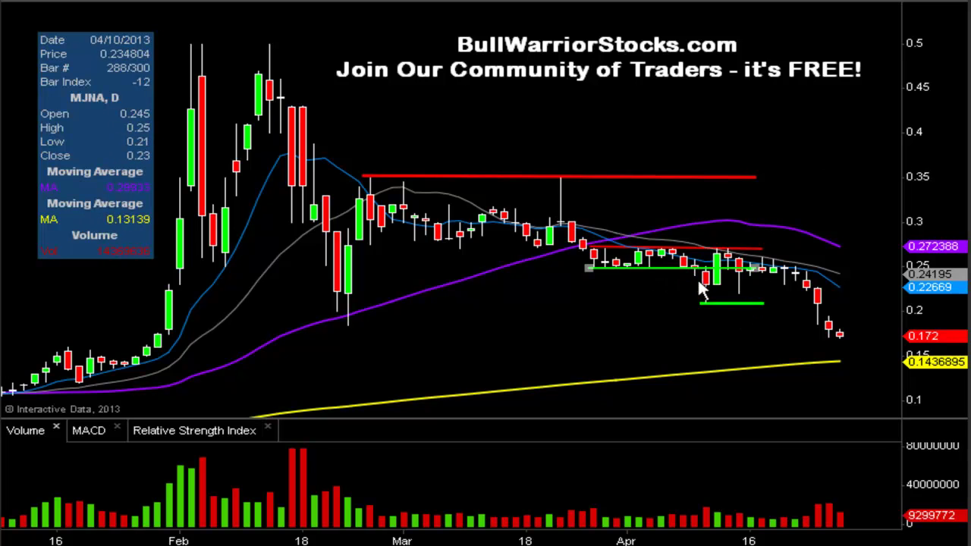
pyautogui.press('Delete')
pyautogui.click(626, 248)
pyautogui.press('Delete')
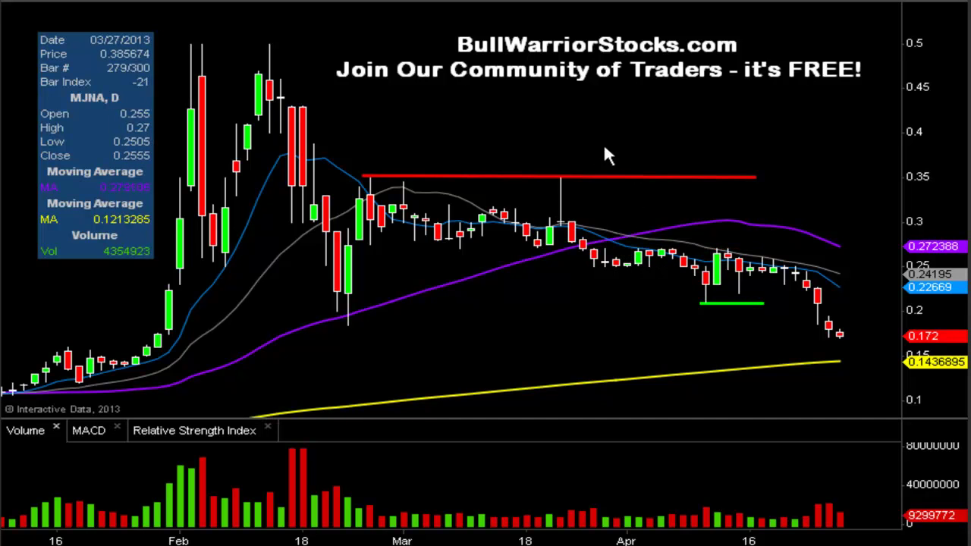
pyautogui.click(585, 177)
pyautogui.press('Delete')
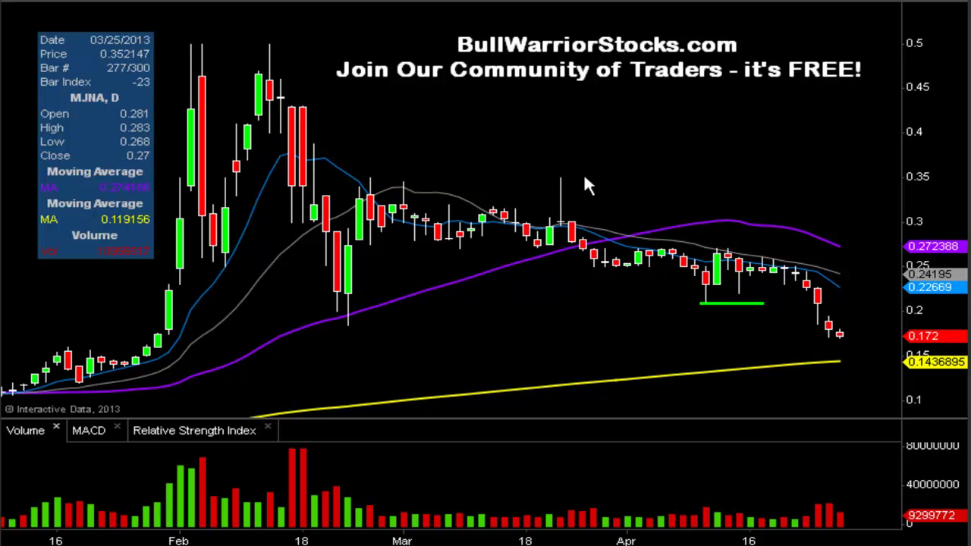
pyautogui.click(761, 302)
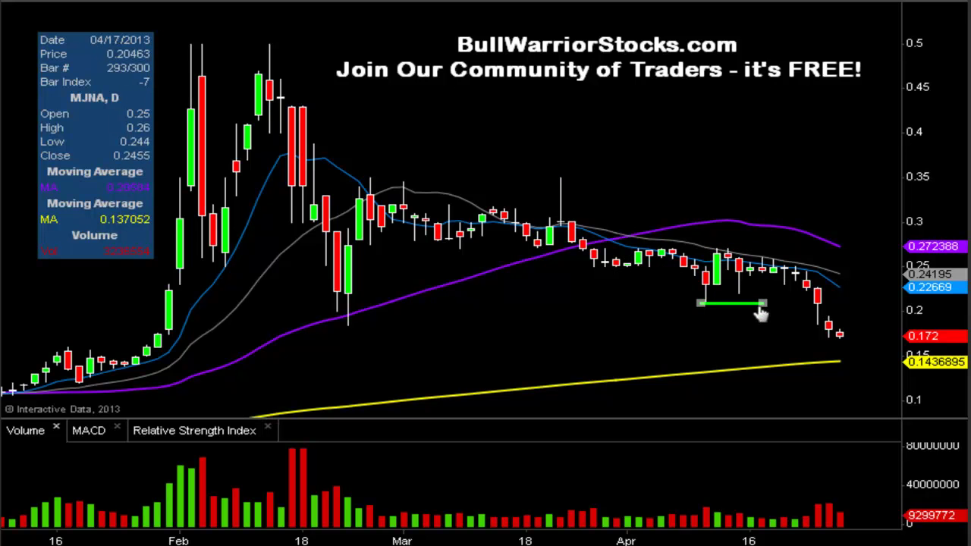
# - Stretch the 0.21 line past the latest candles and recolour it red
pyautogui.moveTo(762, 301); pyautogui.dragTo(867, 304)
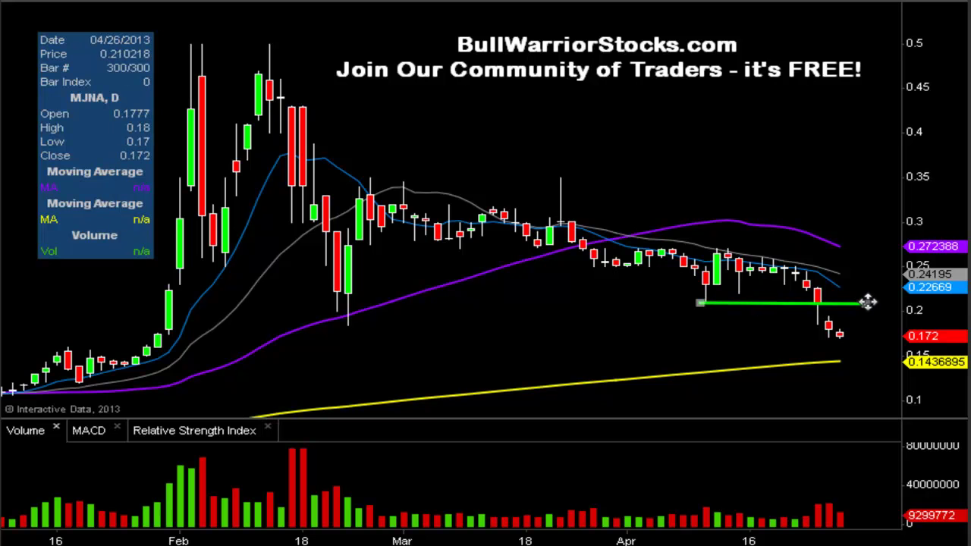
pyautogui.rightClick(721, 304)
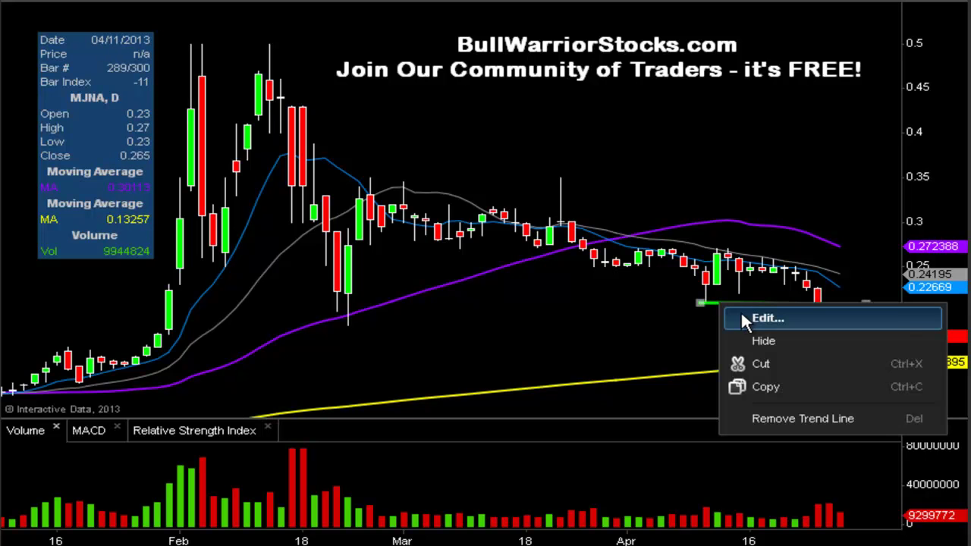
pyautogui.click(742, 317)
pyautogui.click(434, 97)
pyautogui.click(501, 23)
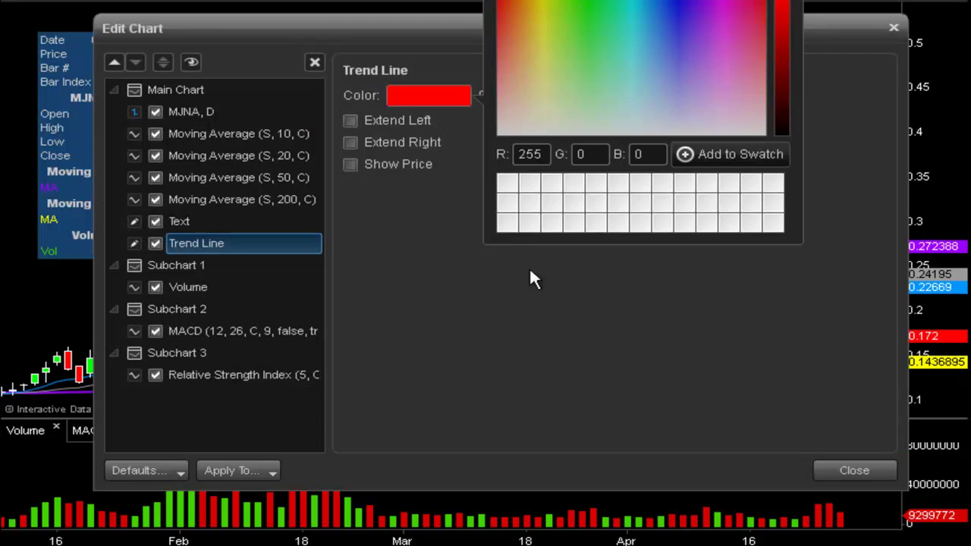
pyautogui.click(535, 280)
pyautogui.click(875, 475)
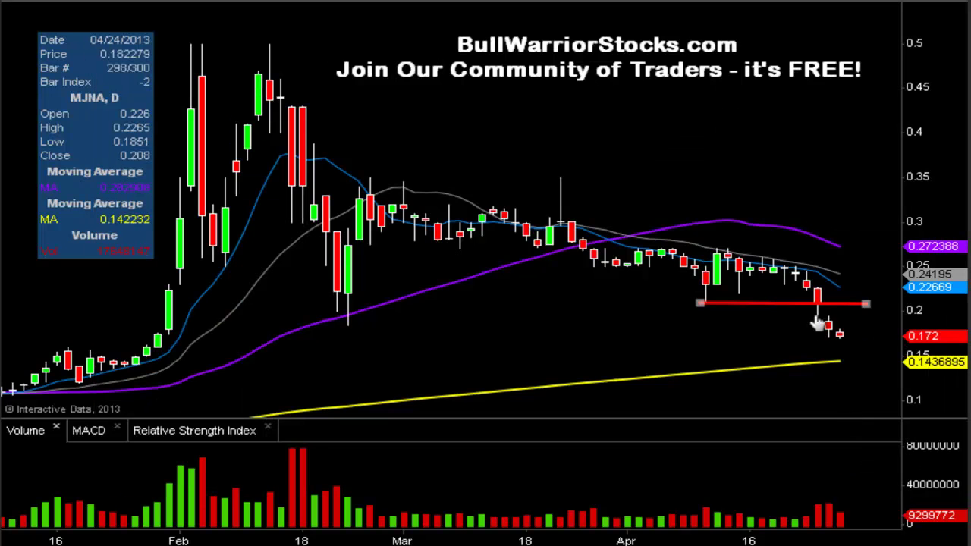
# - Give the red 0.21 line a thinner line width
pyautogui.rightClick(767, 304)
pyautogui.click(795, 317)
pyautogui.click(724, 95)
pyautogui.click(692, 137)
pyautogui.click(865, 474)
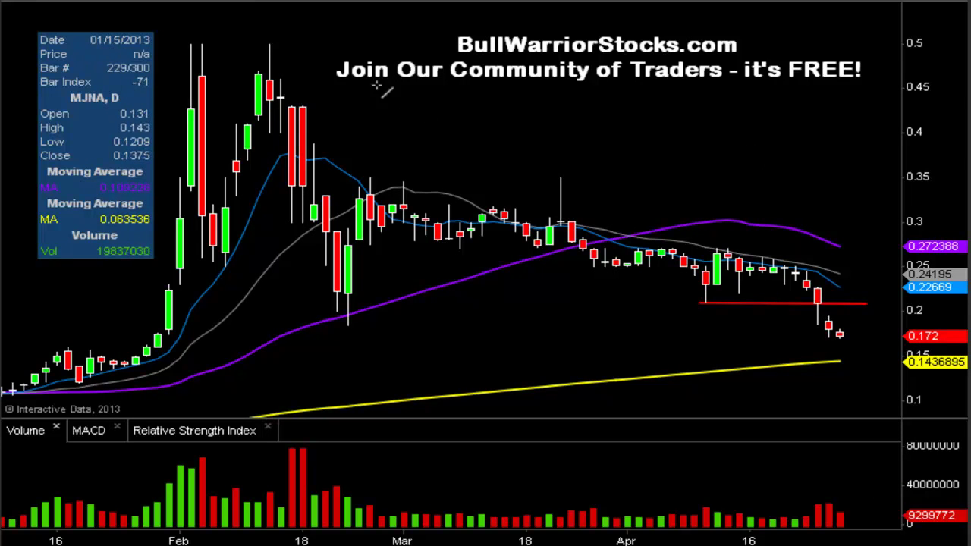
# - Draw a horizontal line from the February low near 0.18 to the latest bars, coloured red and thicker
pyautogui.moveTo(341, 327); pyautogui.dragTo(877, 325)
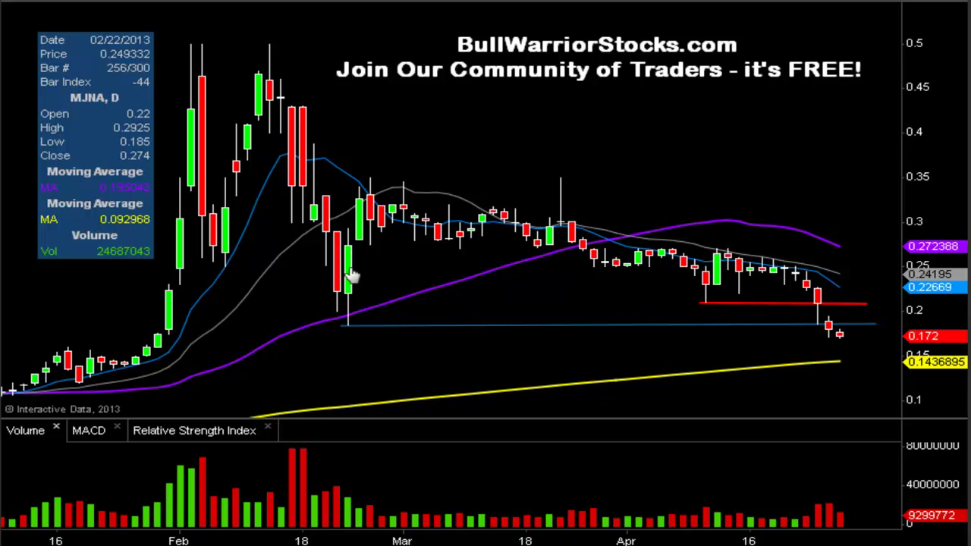
pyautogui.click(427, 326)
pyautogui.rightClick(427, 326)
pyautogui.click(455, 338)
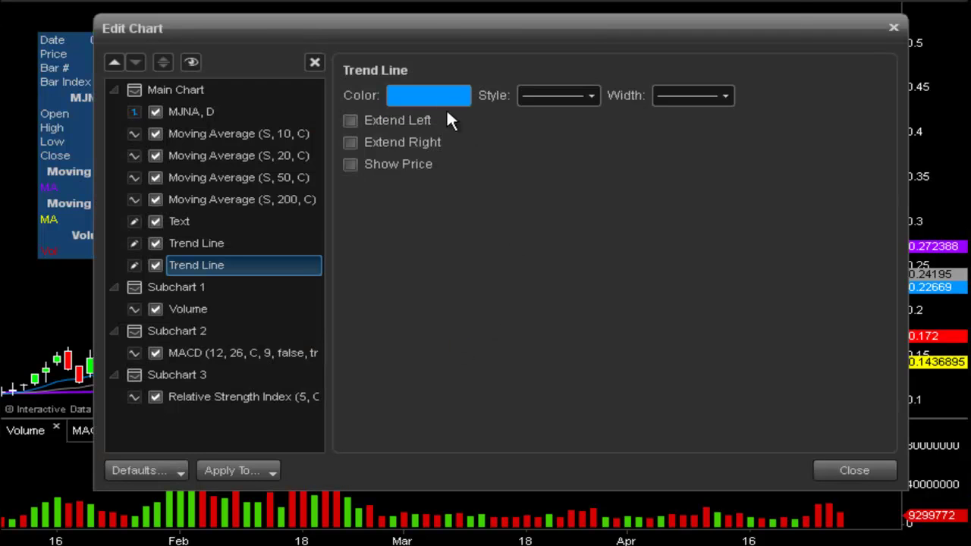
pyautogui.click(440, 98)
pyautogui.click(497, 15)
pyautogui.click(657, 254)
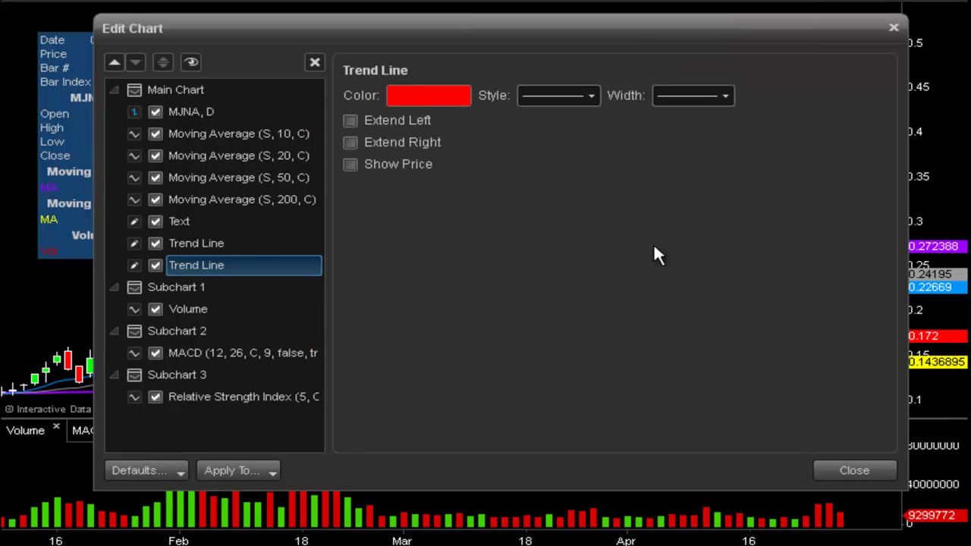
pyautogui.click(685, 99)
pyautogui.click(685, 135)
pyautogui.click(857, 469)
pyautogui.click(844, 147)
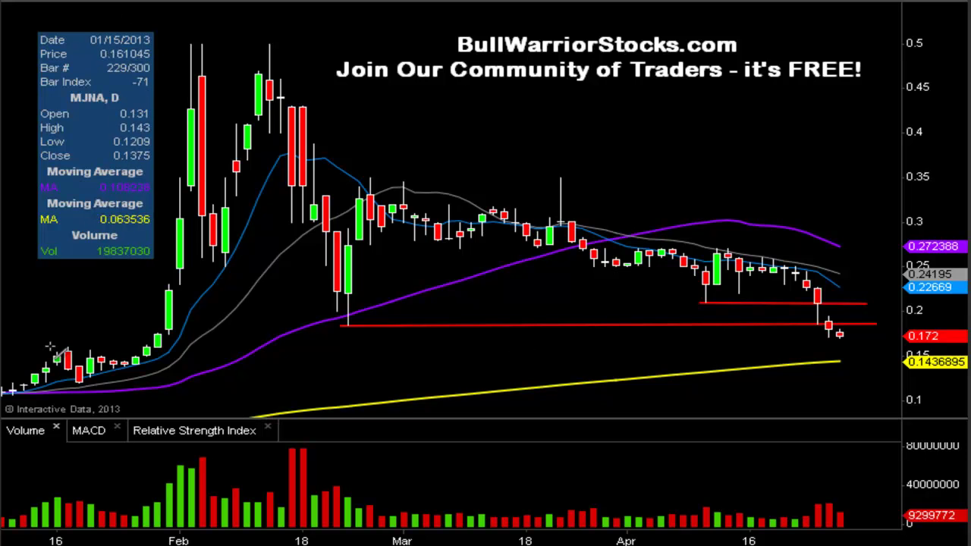
# - Draw a thin green horizontal line near 0.155 from the January candles across to the latest bars
pyautogui.moveTo(50, 350); pyautogui.dragTo(183, 349)
pyautogui.moveTo(248, 350); pyautogui.dragTo(871, 350)
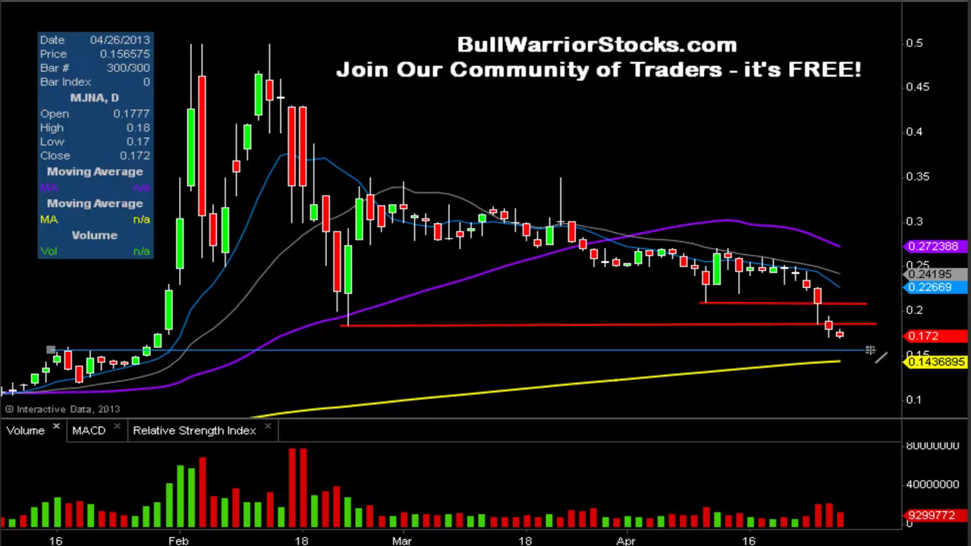
pyautogui.rightClick(104, 351)
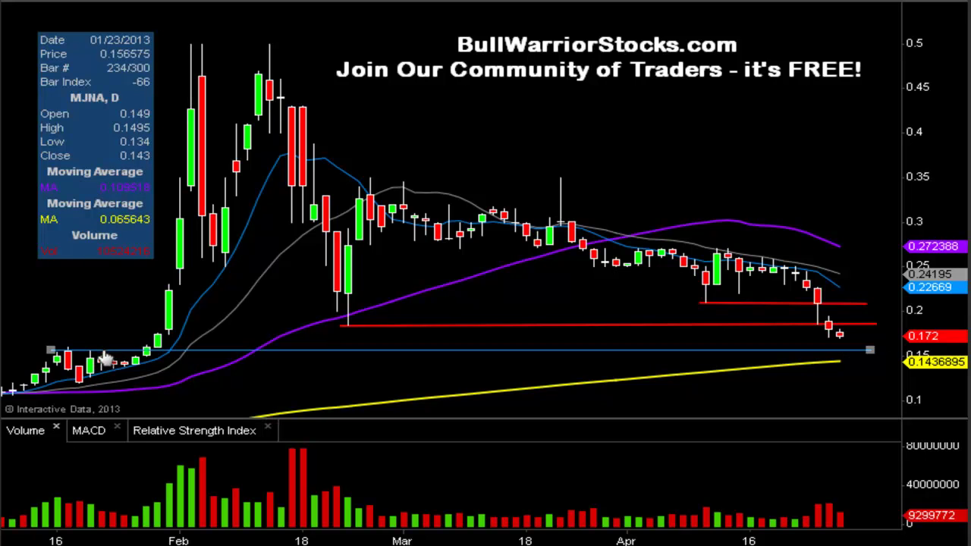
pyautogui.click(173, 366)
pyautogui.click(428, 95)
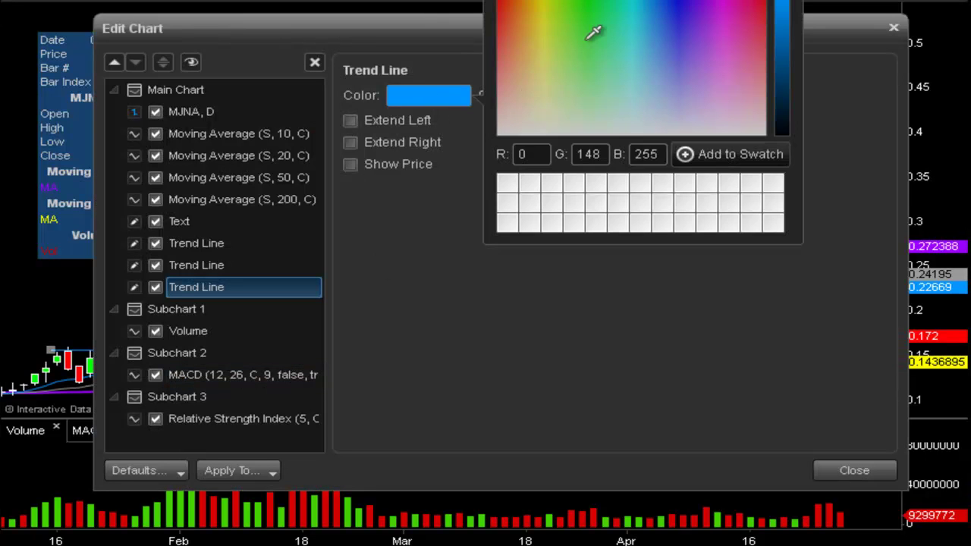
pyautogui.click(595, 34)
pyautogui.click(456, 268)
pyautogui.click(694, 96)
pyautogui.click(694, 125)
pyautogui.click(855, 470)
pyautogui.click(835, 198)
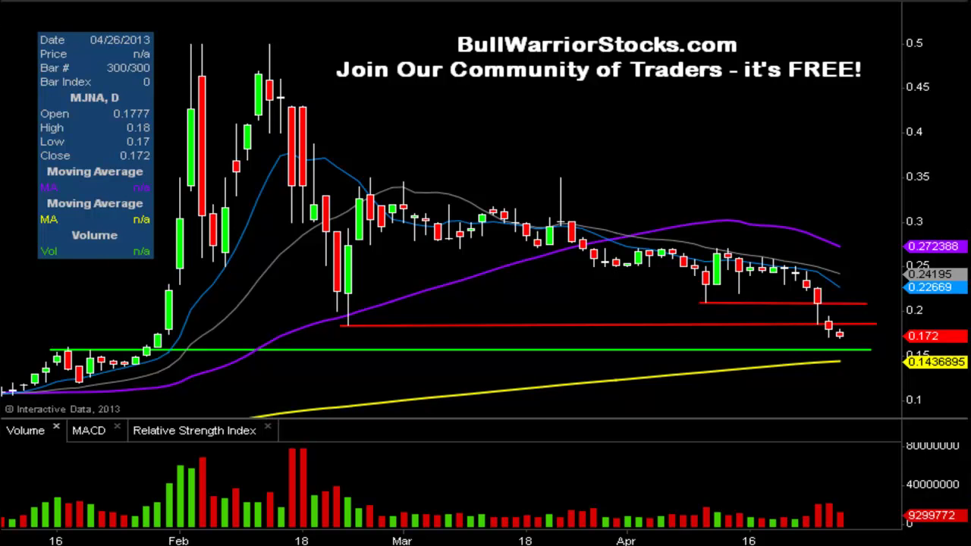
pyautogui.moveTo(708, 422); pyautogui.dragTo(714, 372)
# - Hand-draw a white arrow rising toward 0.5 at top right and one pointing down below the support line
pyautogui.moveTo(812, 160)
pyautogui.mouseDown()
pyautogui.moveTo(967, 34)
pyautogui.moveTo(897, 31)
pyautogui.mouseUp()
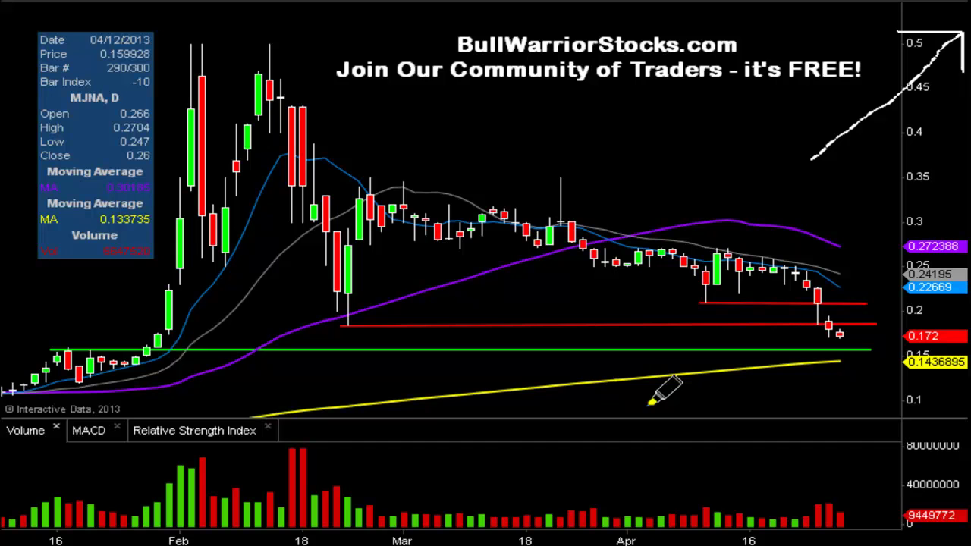
pyautogui.moveTo(509, 361)
pyautogui.mouseDown()
pyautogui.moveTo(509, 540)
pyautogui.moveTo(551, 529)
pyautogui.moveTo(516, 535)
pyautogui.moveTo(463, 516)
pyautogui.mouseUp()
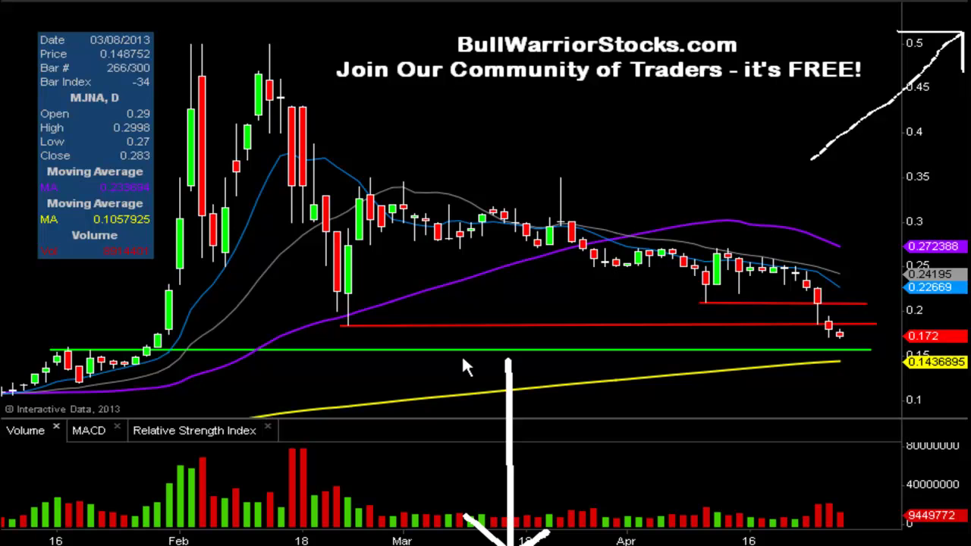